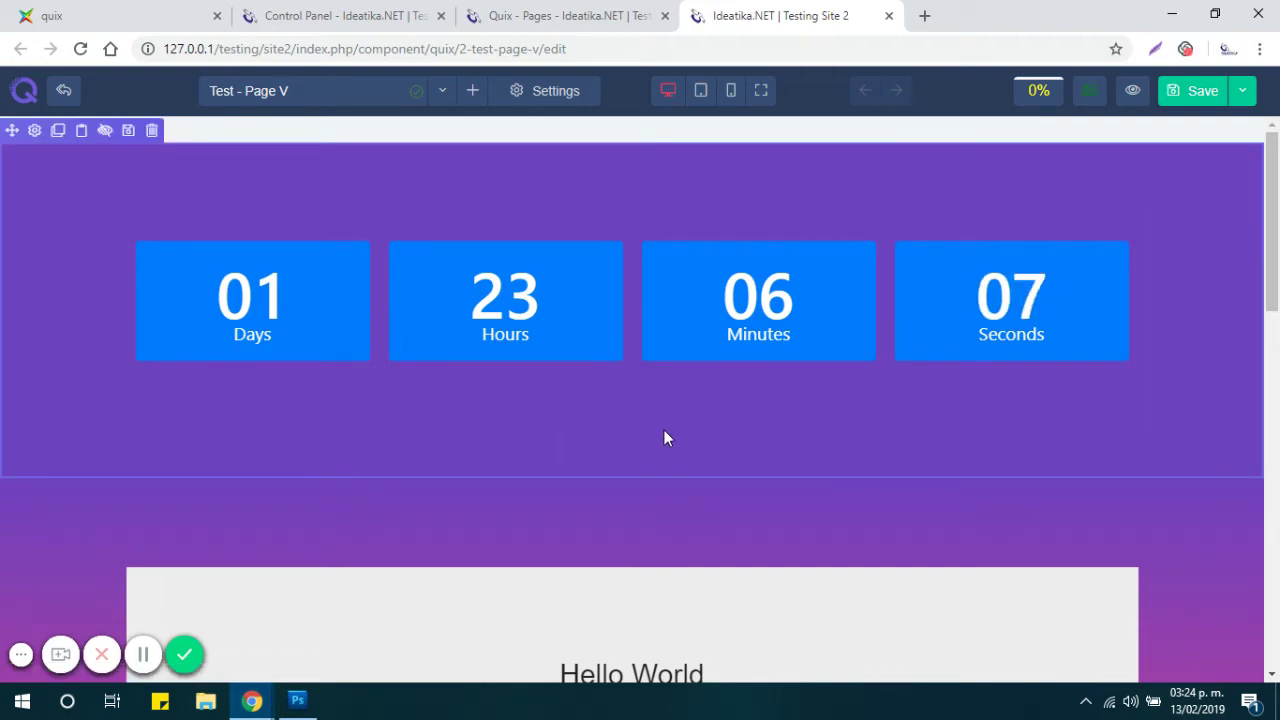
Save the whole Test - Page V page as a library template titled 'Homepage'
{"action": "scroll", "coordinate": [1275, 200], "scroll_direction": "down", "scroll_amount": 1}
{"action": "left_click_drag", "start_coordinate": [1275, 200], "coordinate": [1273, 142]}
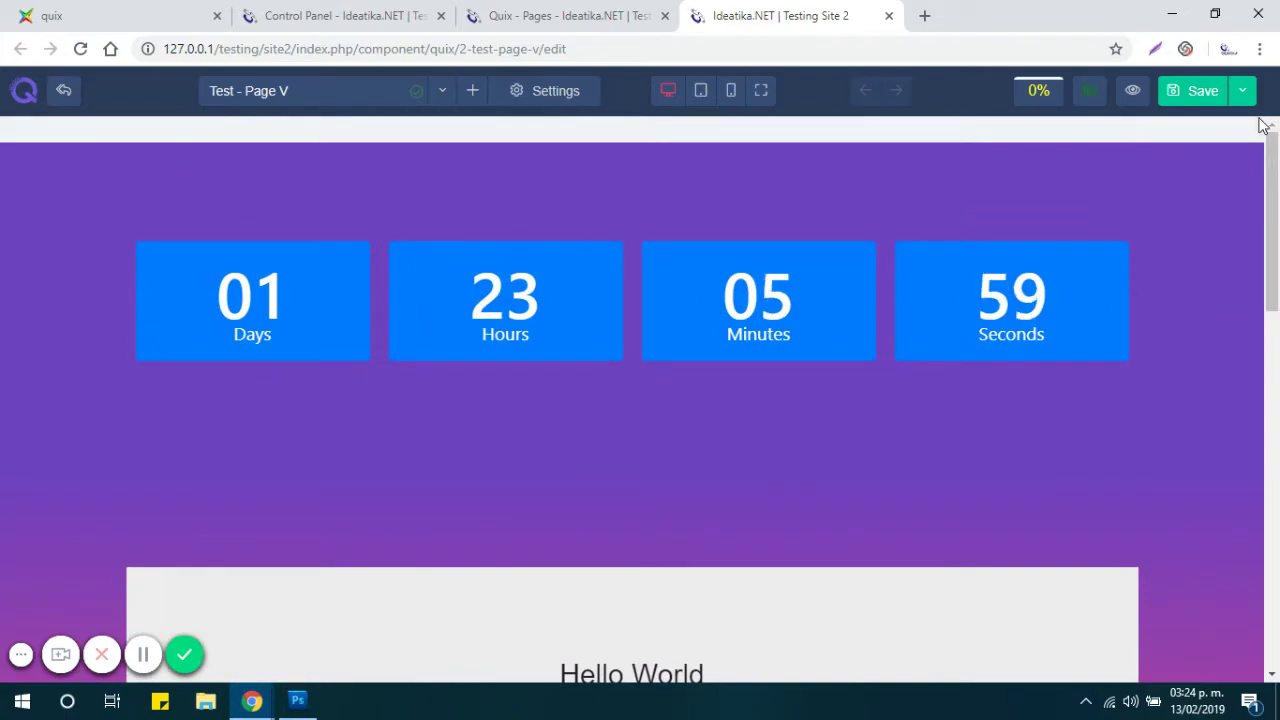
{"action": "left_click", "coordinate": [1243, 96]}
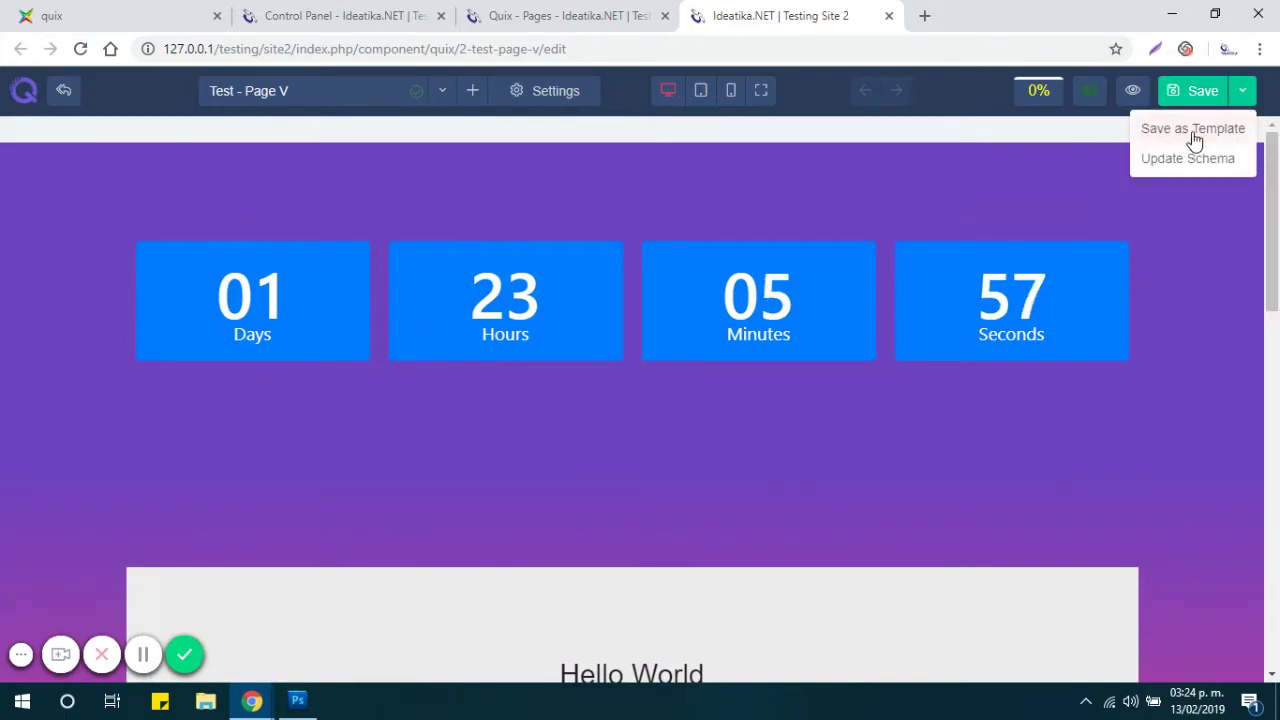
{"action": "left_click", "coordinate": [1181, 142]}
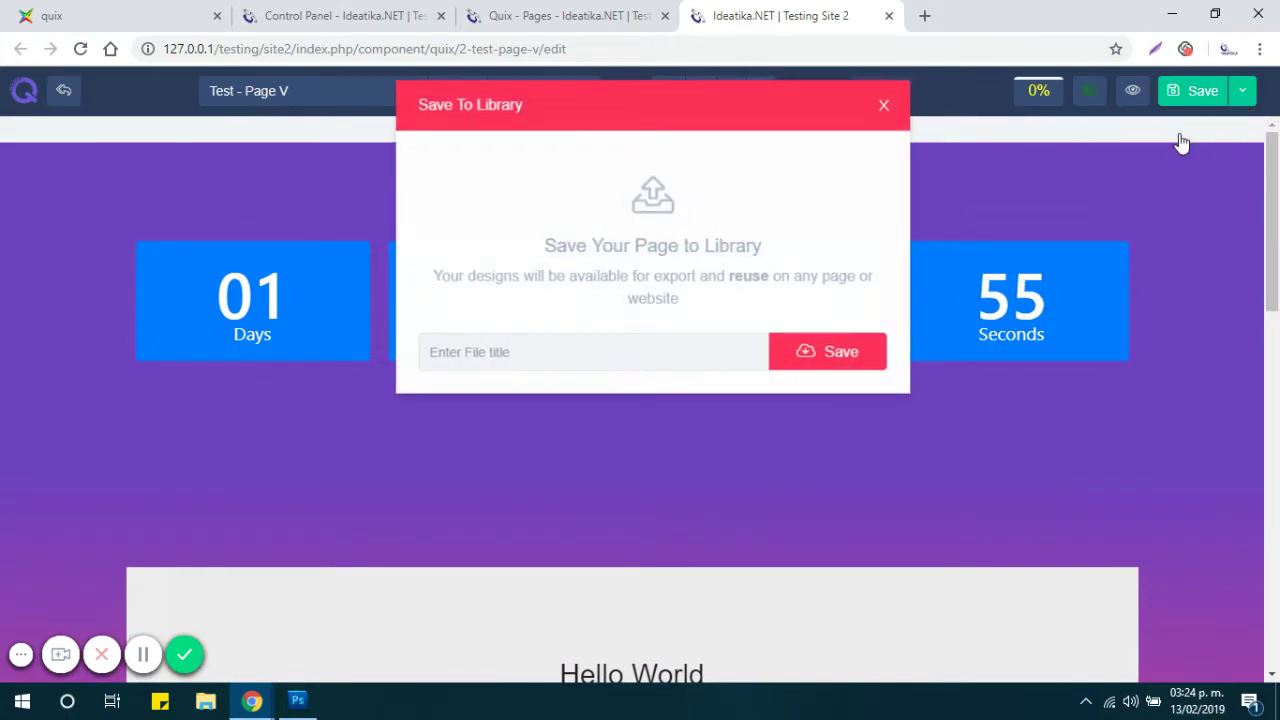
{"action": "left_click", "coordinate": [479, 350]}
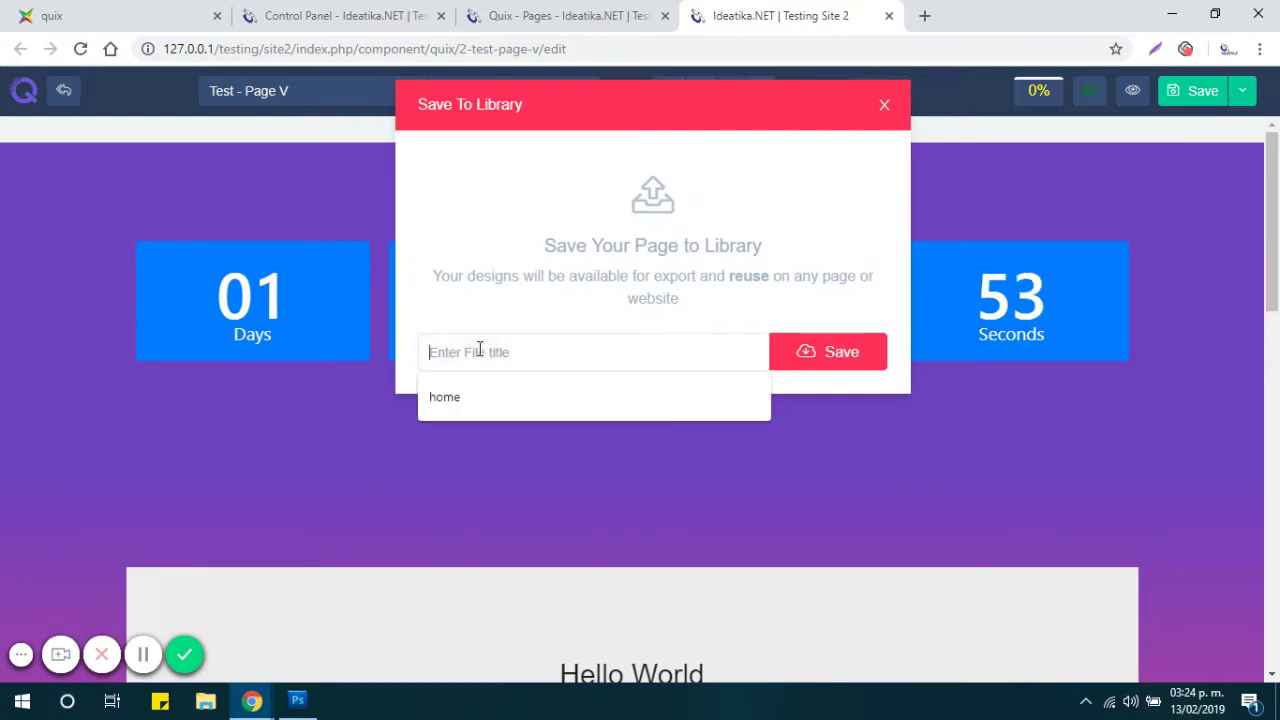
{"action": "type", "text": "Homepage"}
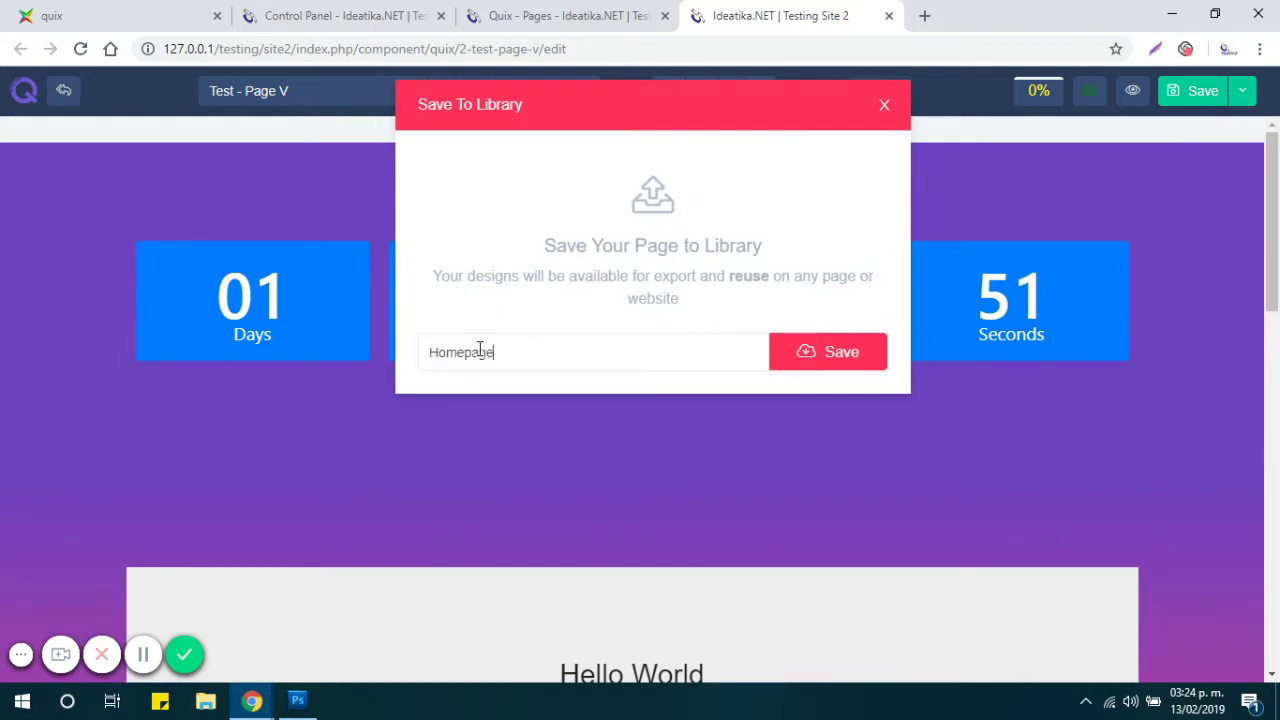
{"action": "left_click", "coordinate": [824, 360]}
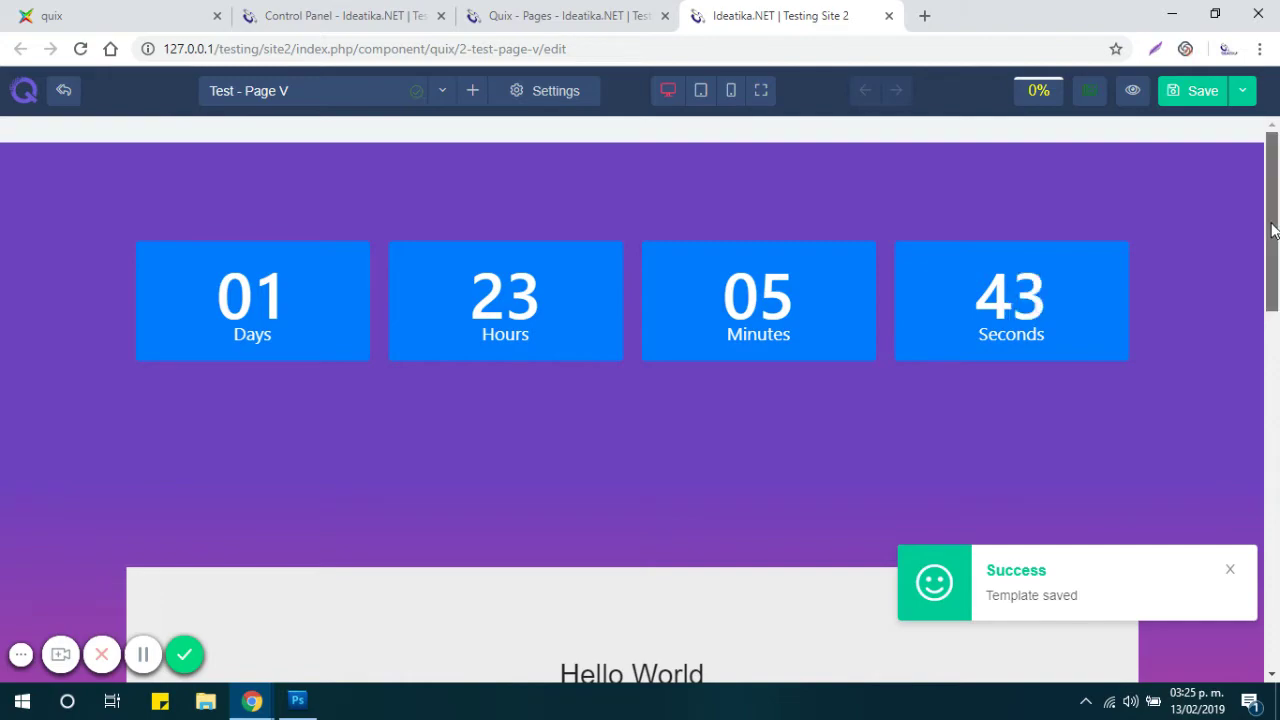
Scroll to the bottom of the page and open Load From Library via Add Templates
{"action": "left_click_drag", "start_coordinate": [1272, 230], "coordinate": [1272, 255]}
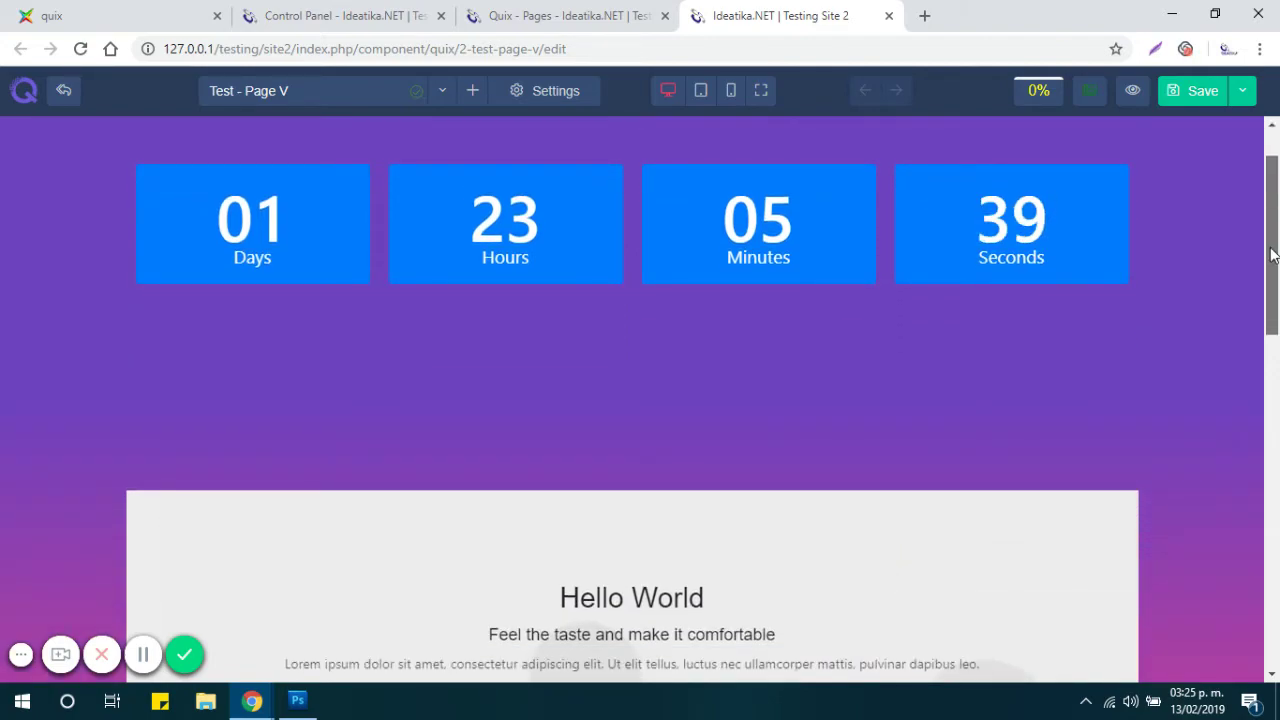
{"action": "left_click_drag", "start_coordinate": [1271, 255], "coordinate": [1271, 575]}
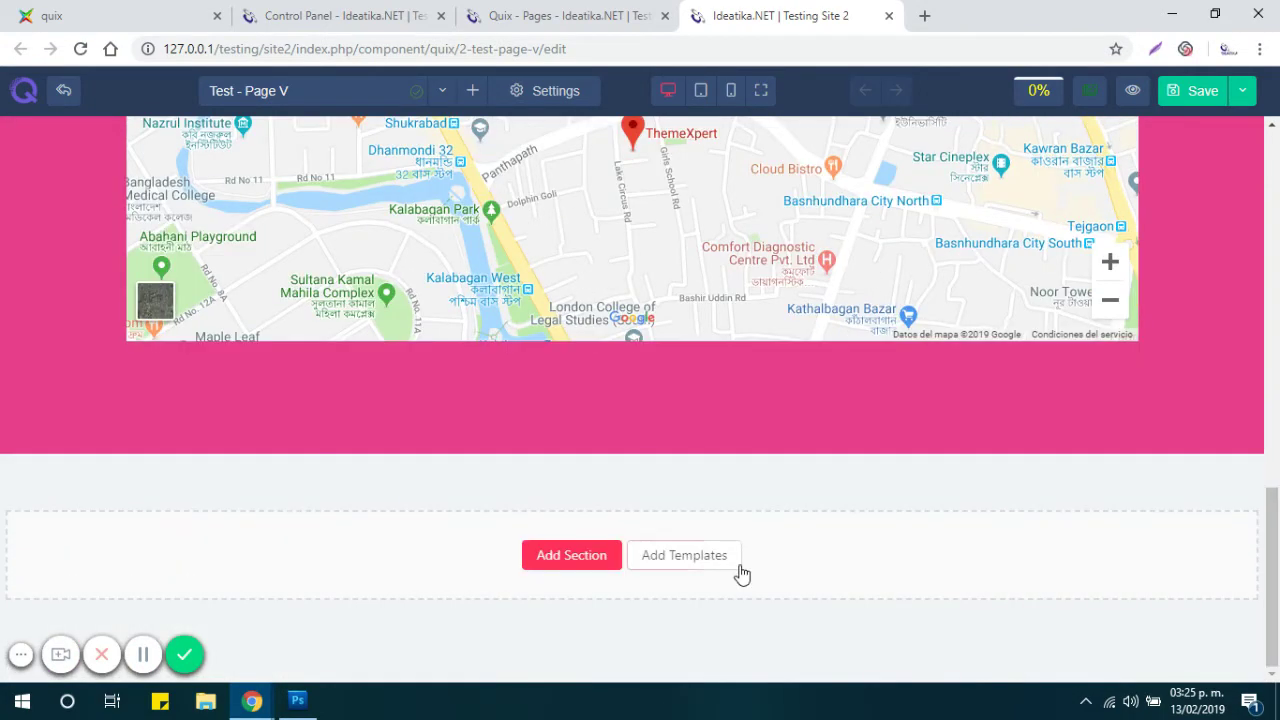
{"action": "left_click", "coordinate": [678, 556]}
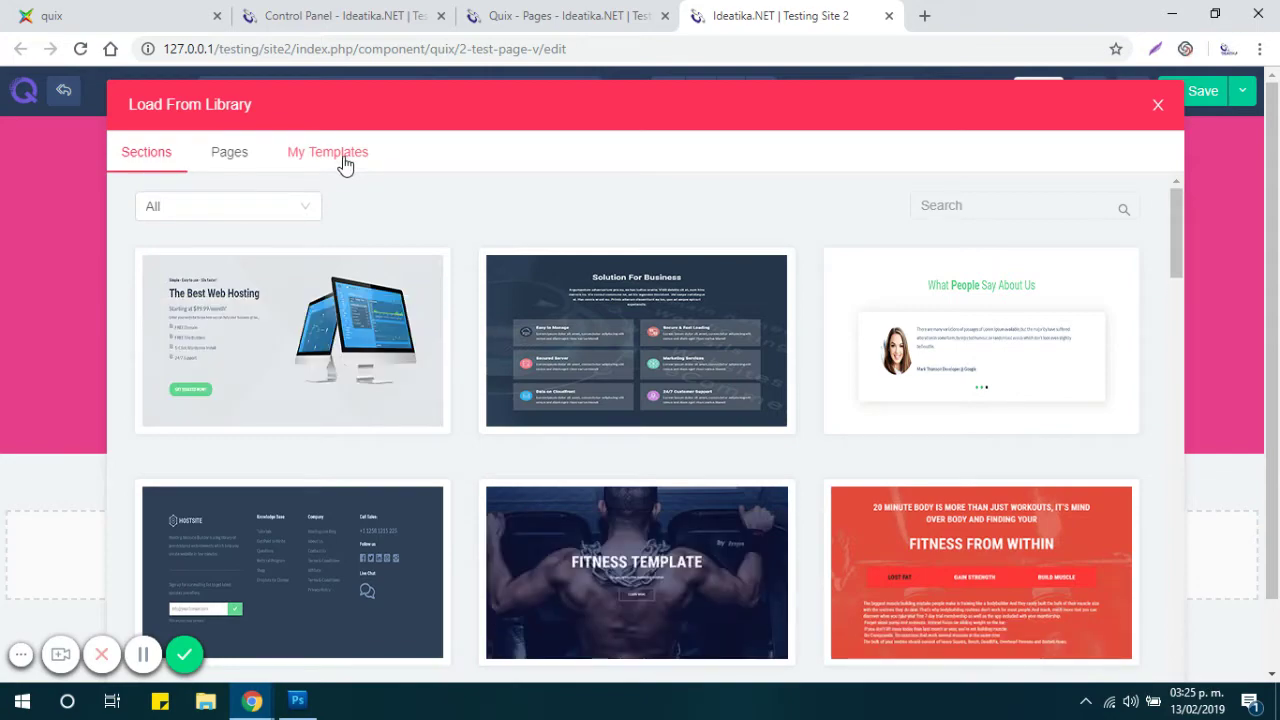
In My Templates, export the Homepage template as Homepage.json, then delete it from the library
{"action": "left_click", "coordinate": [344, 165]}
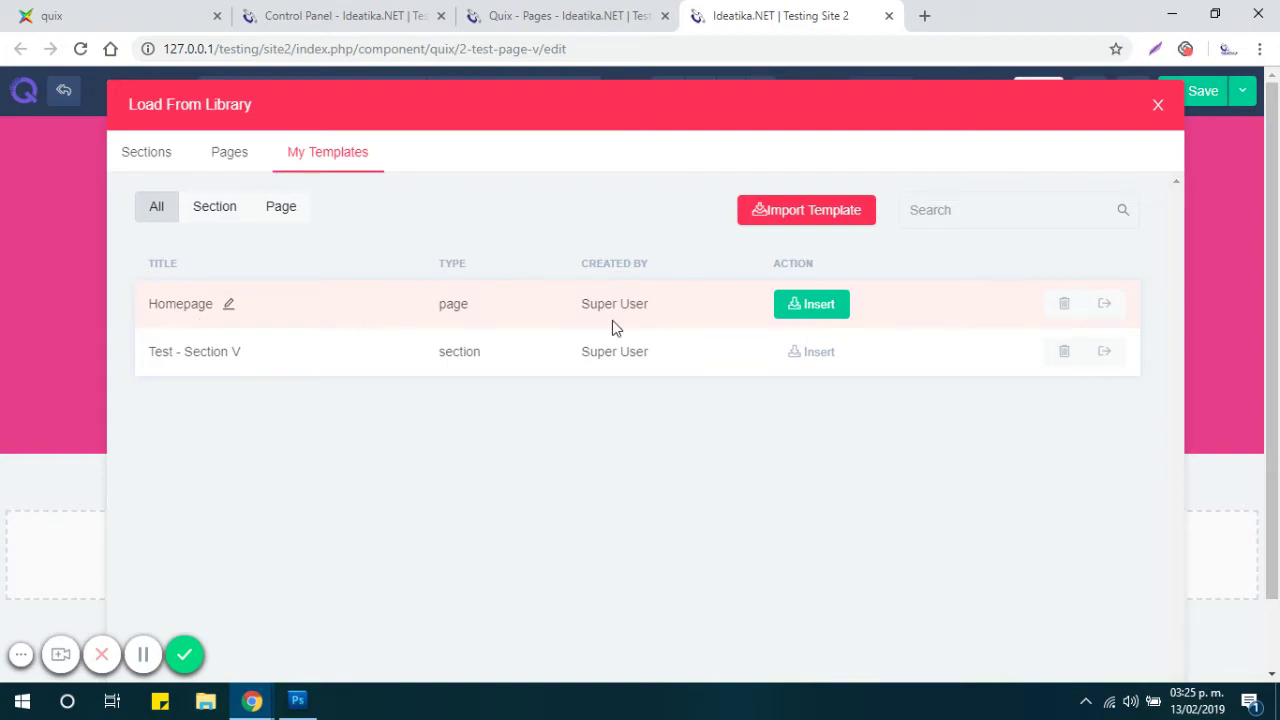
{"action": "left_click", "coordinate": [1104, 313]}
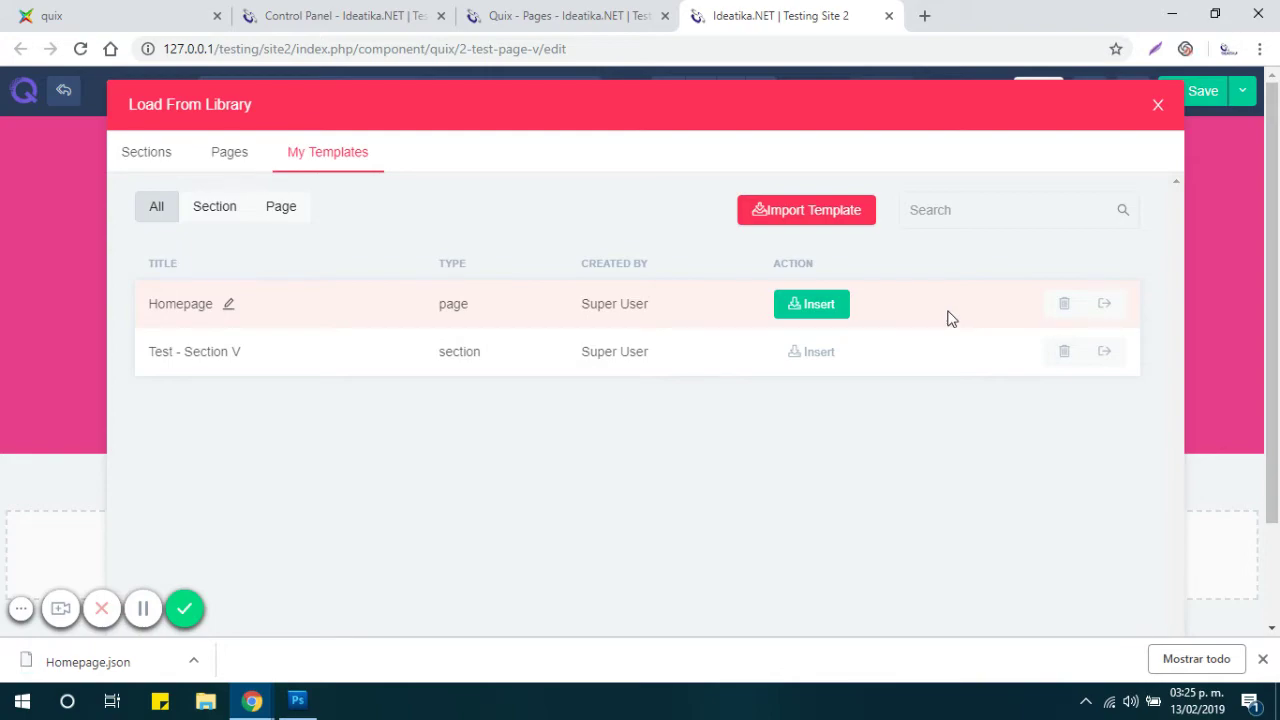
{"action": "left_click", "coordinate": [1062, 305]}
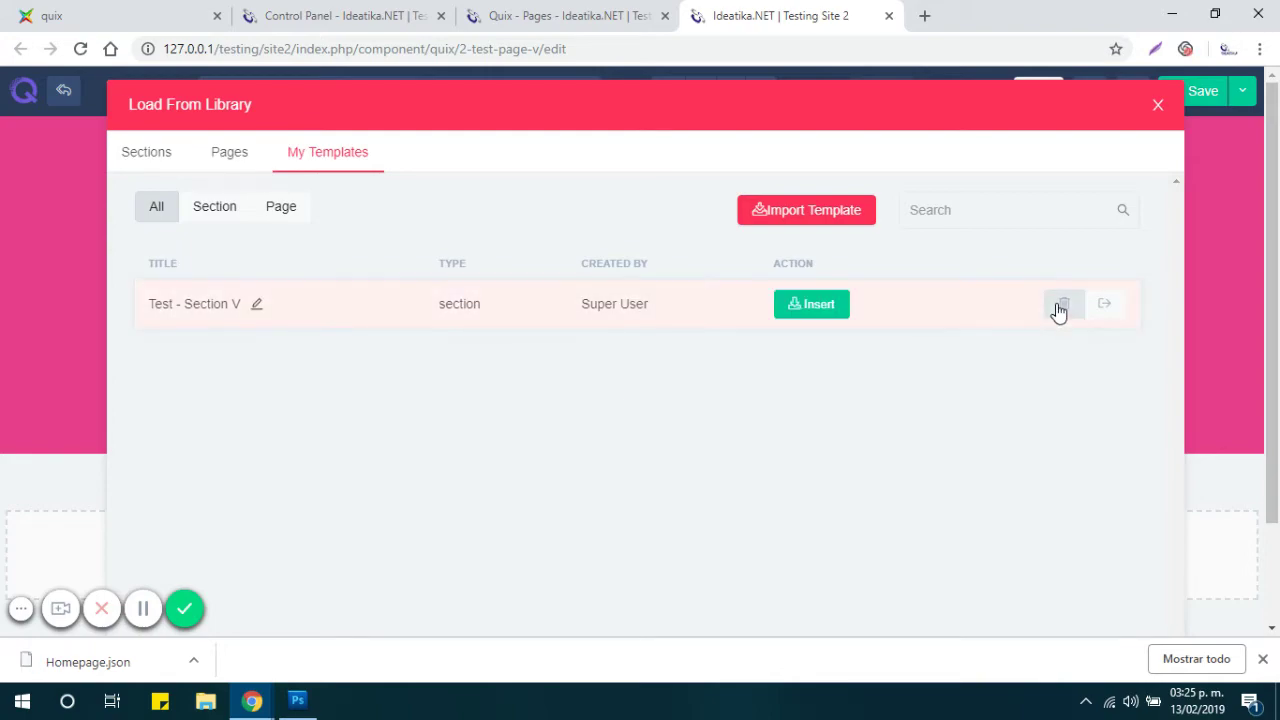
Delete the countdown, Hello World and map sections, then save and close the empty page
{"action": "left_click", "coordinate": [1157, 108]}
{"action": "left_click_drag", "start_coordinate": [1272, 530], "coordinate": [1277, 163]}
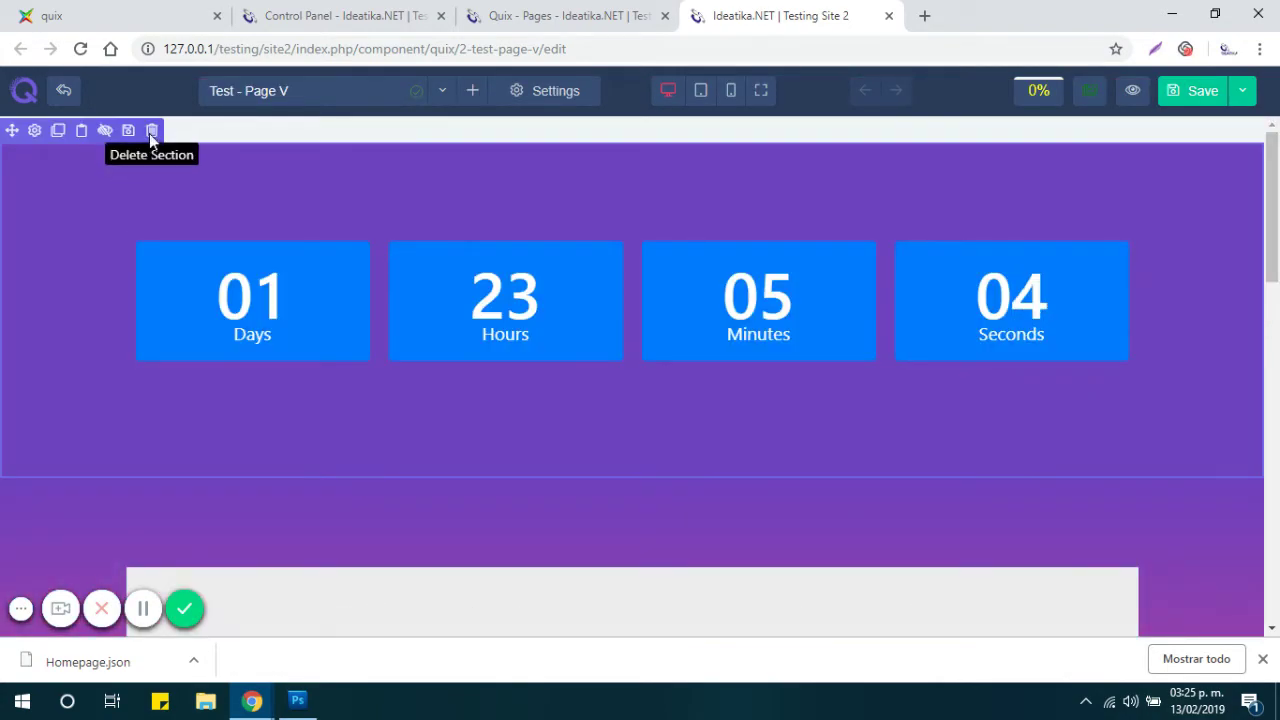
{"action": "left_click", "coordinate": [152, 131]}
{"action": "left_click", "coordinate": [152, 131]}
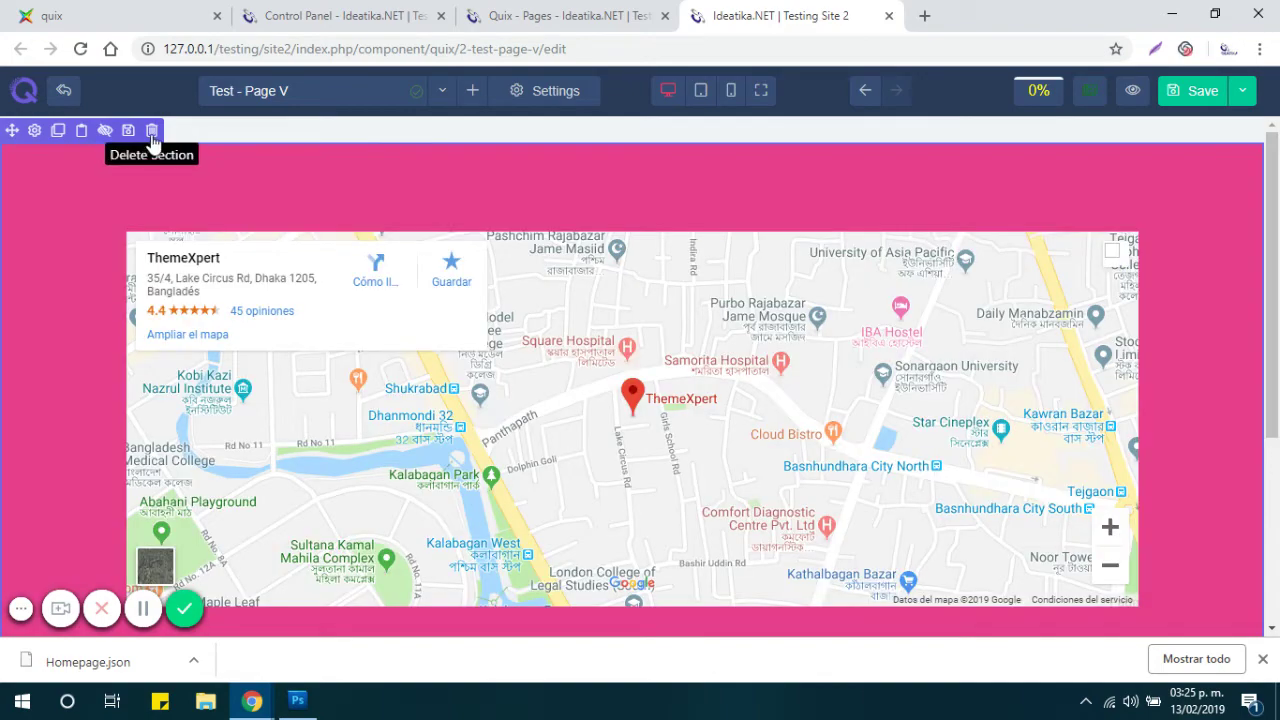
{"action": "left_click", "coordinate": [152, 131]}
{"action": "left_click", "coordinate": [1196, 91]}
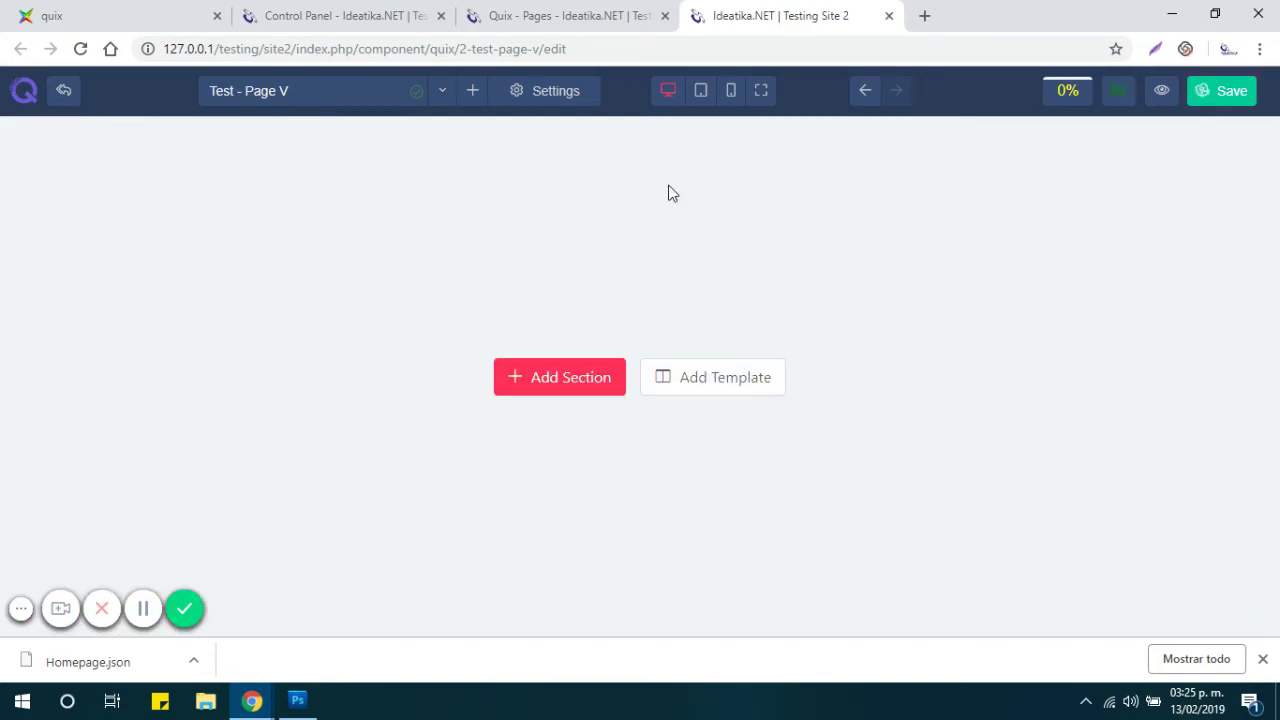
{"action": "left_click", "coordinate": [64, 96]}
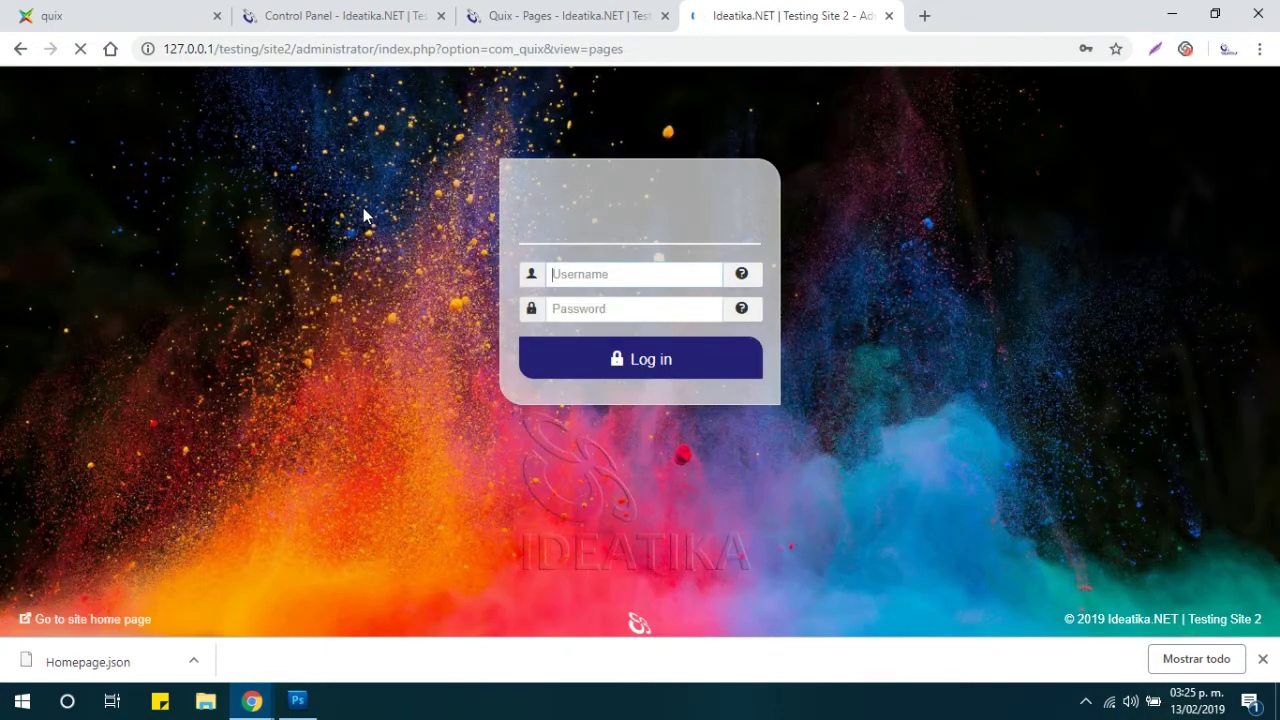
Log back into Joomla Administrator and create a new page from Quix - Pages
{"action": "left_click", "coordinate": [575, 370]}
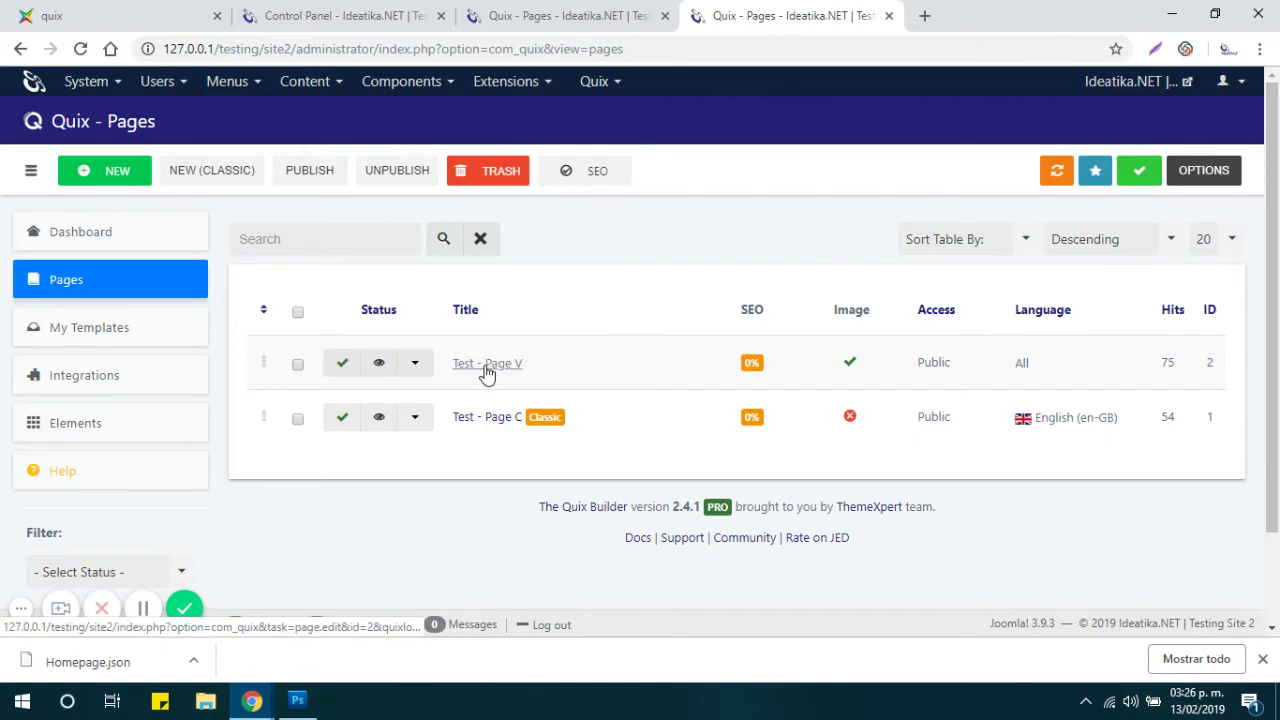
{"action": "left_click", "coordinate": [120, 172]}
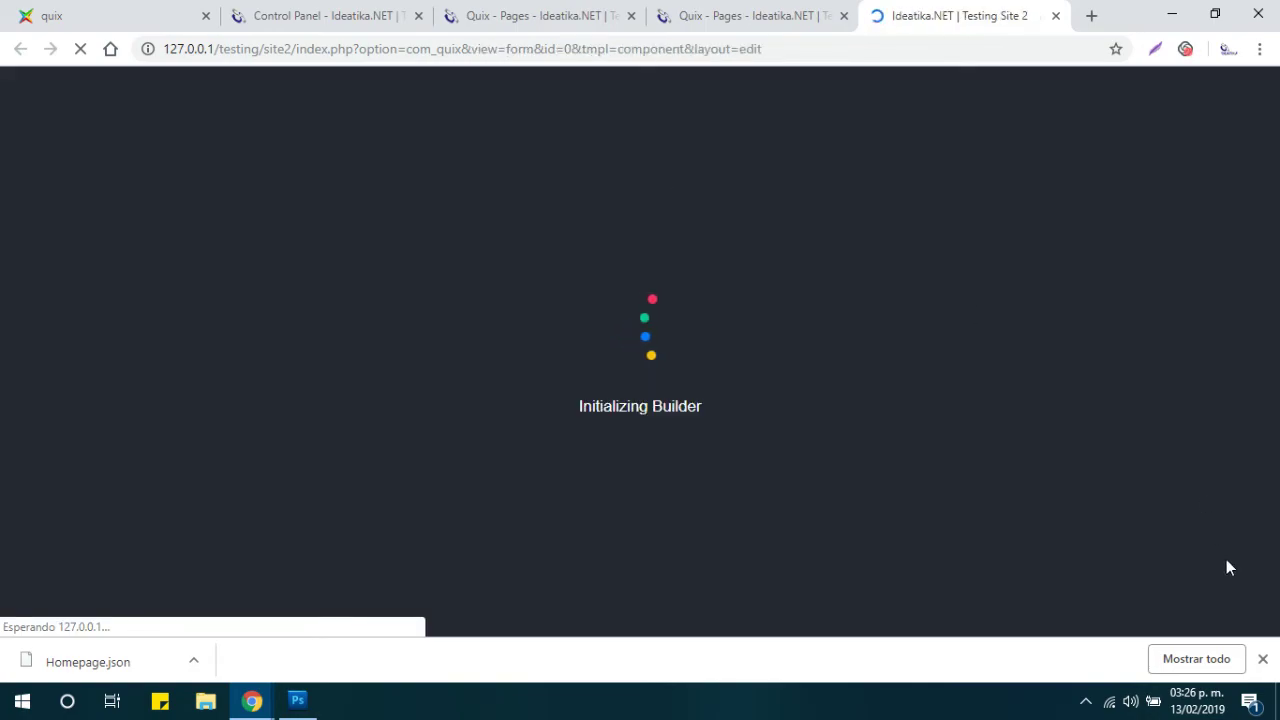
Dismiss the Chrome downloads bar and open the template library from the empty page's Add Template
{"action": "left_click", "coordinate": [1262, 659]}
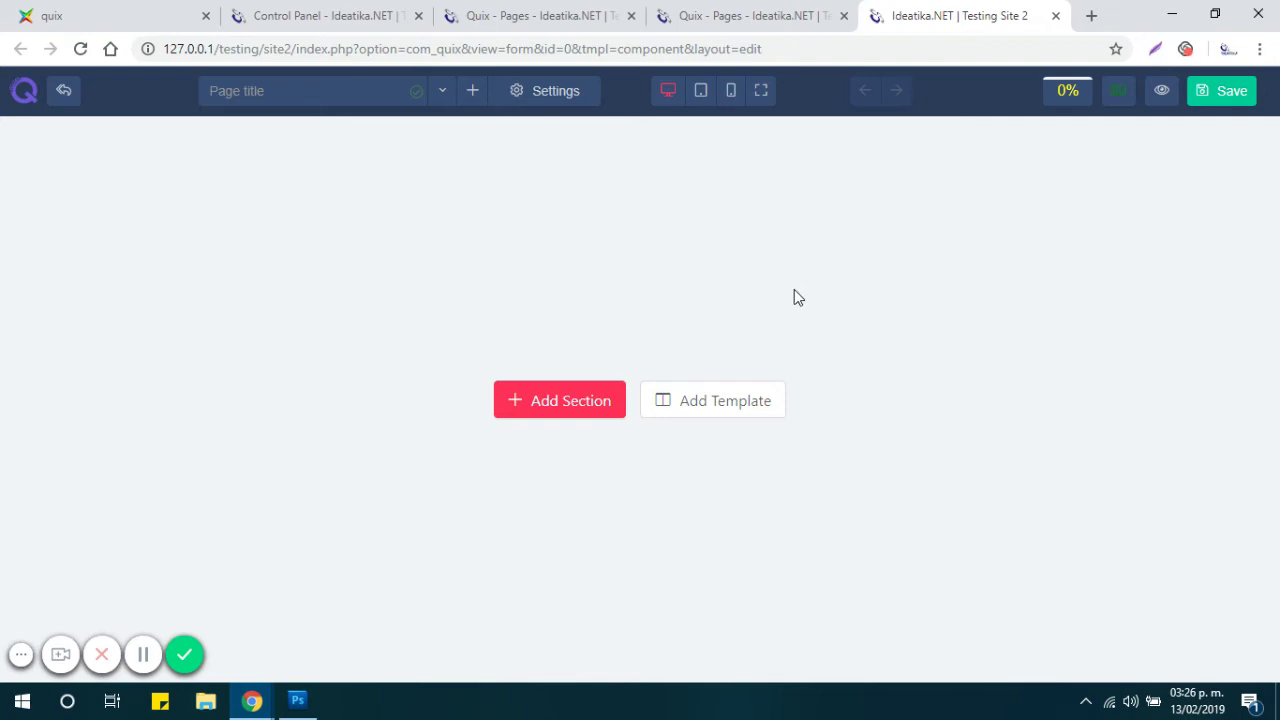
{"action": "left_click", "coordinate": [722, 401]}
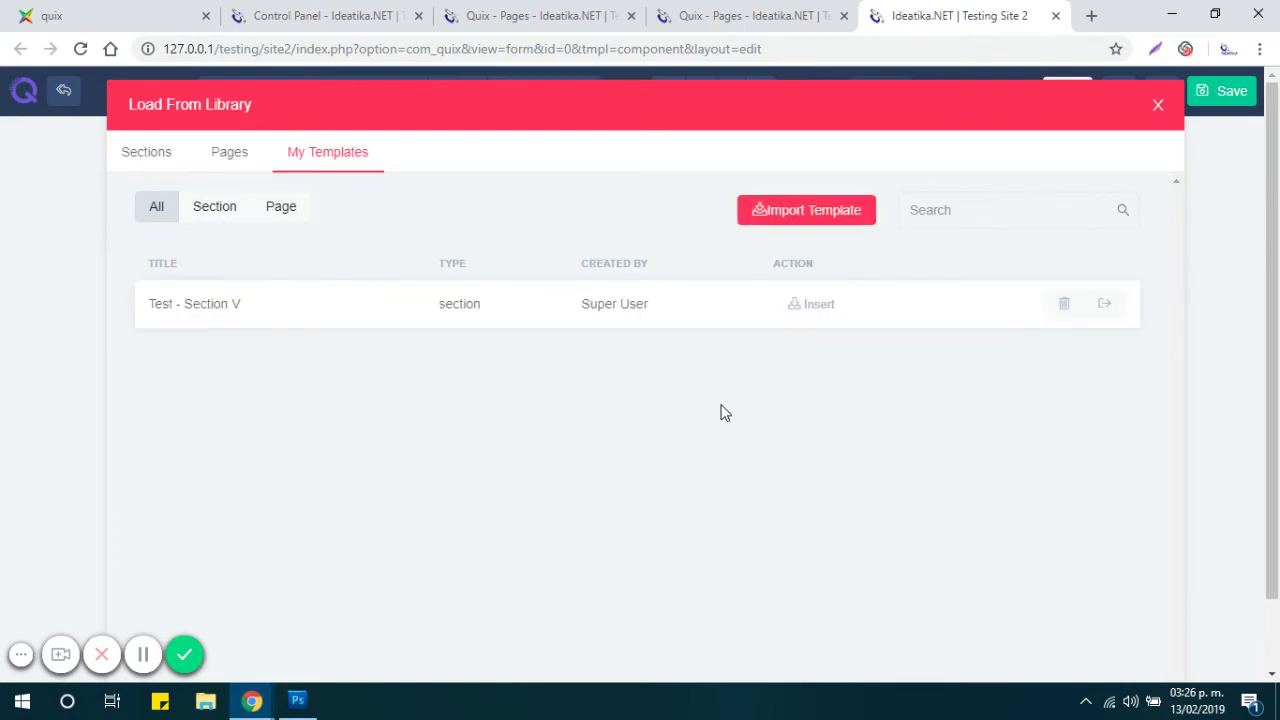
Import Homepage.json from the Descargas folder into the template library
{"action": "left_click", "coordinate": [812, 222]}
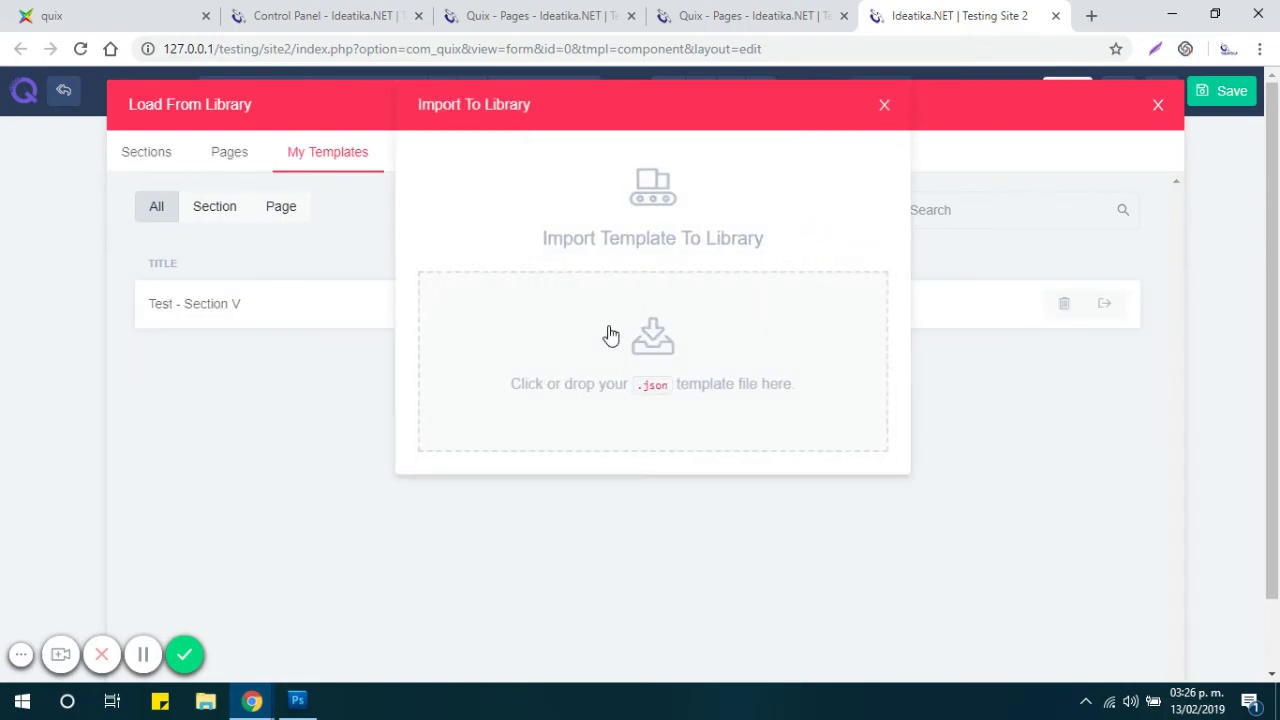
{"action": "left_click", "coordinate": [608, 331]}
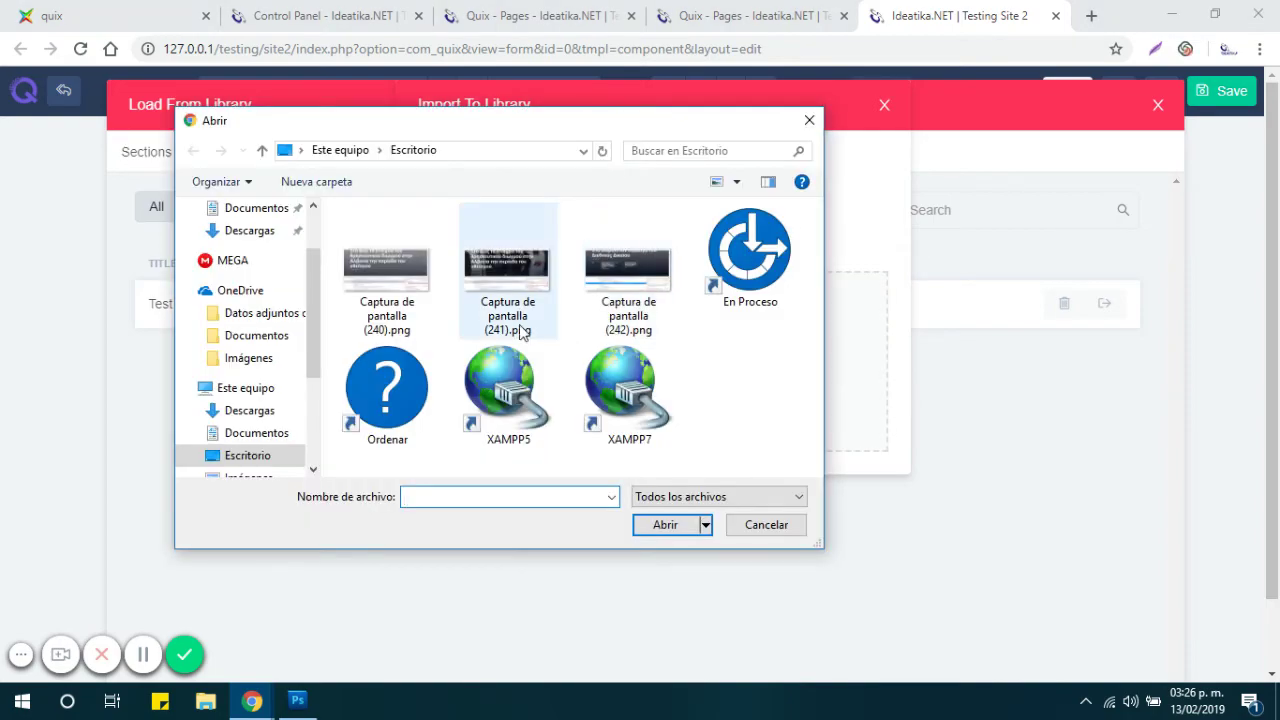
{"action": "left_click", "coordinate": [233, 233]}
{"action": "left_click", "coordinate": [360, 265]}
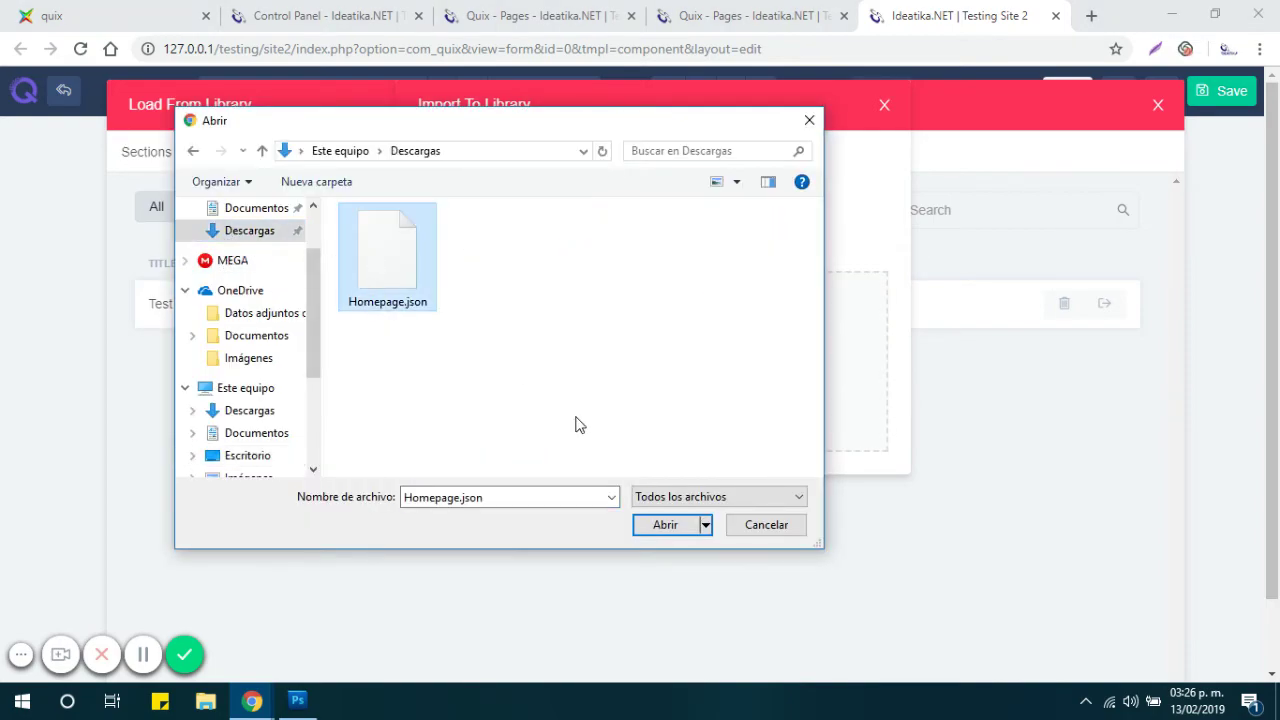
{"action": "left_click", "coordinate": [666, 527]}
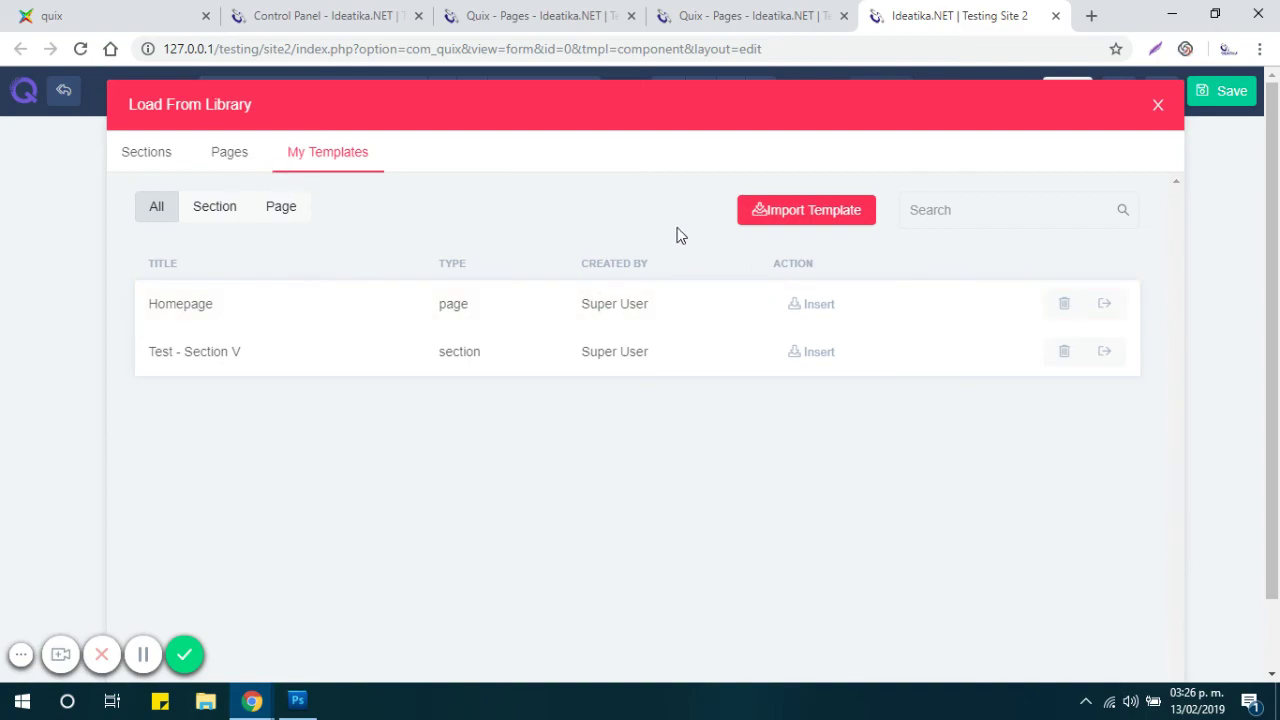
Insert the Homepage template into the new page and scroll to check its countdown and Hello World sections
{"action": "left_click", "coordinate": [840, 310]}
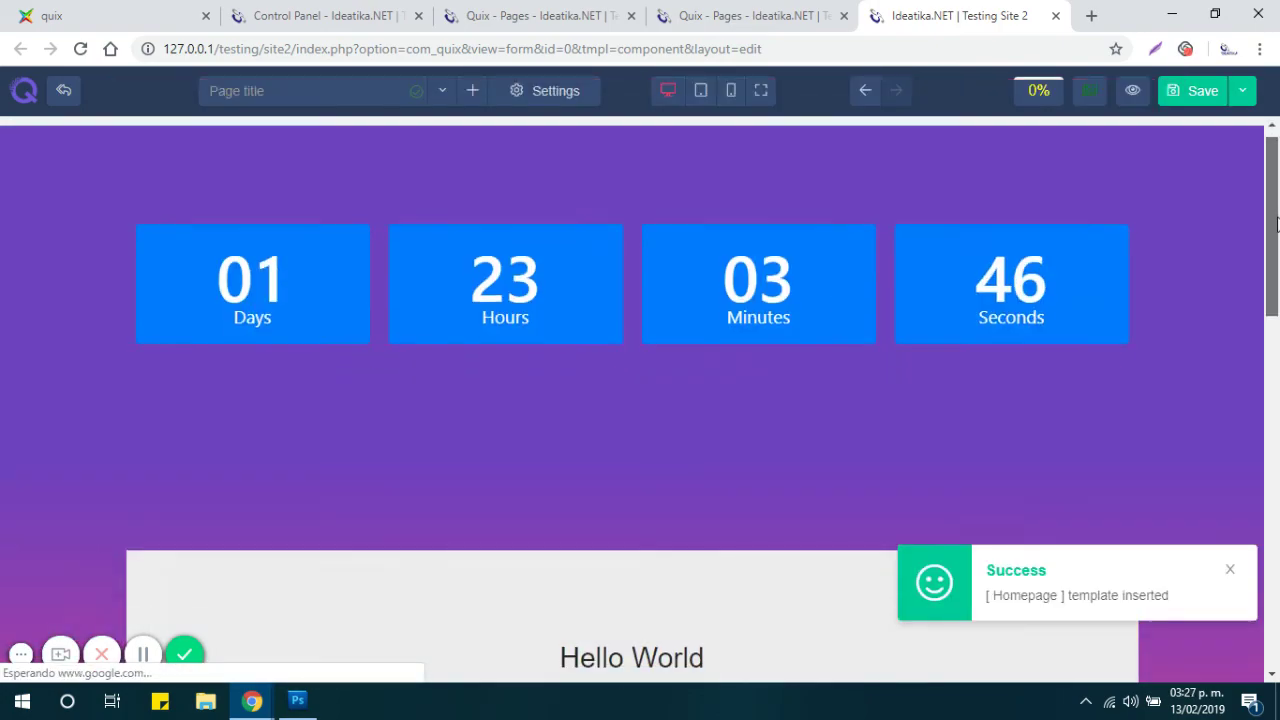
{"action": "left_click_drag", "start_coordinate": [1276, 225], "coordinate": [1234, 196]}
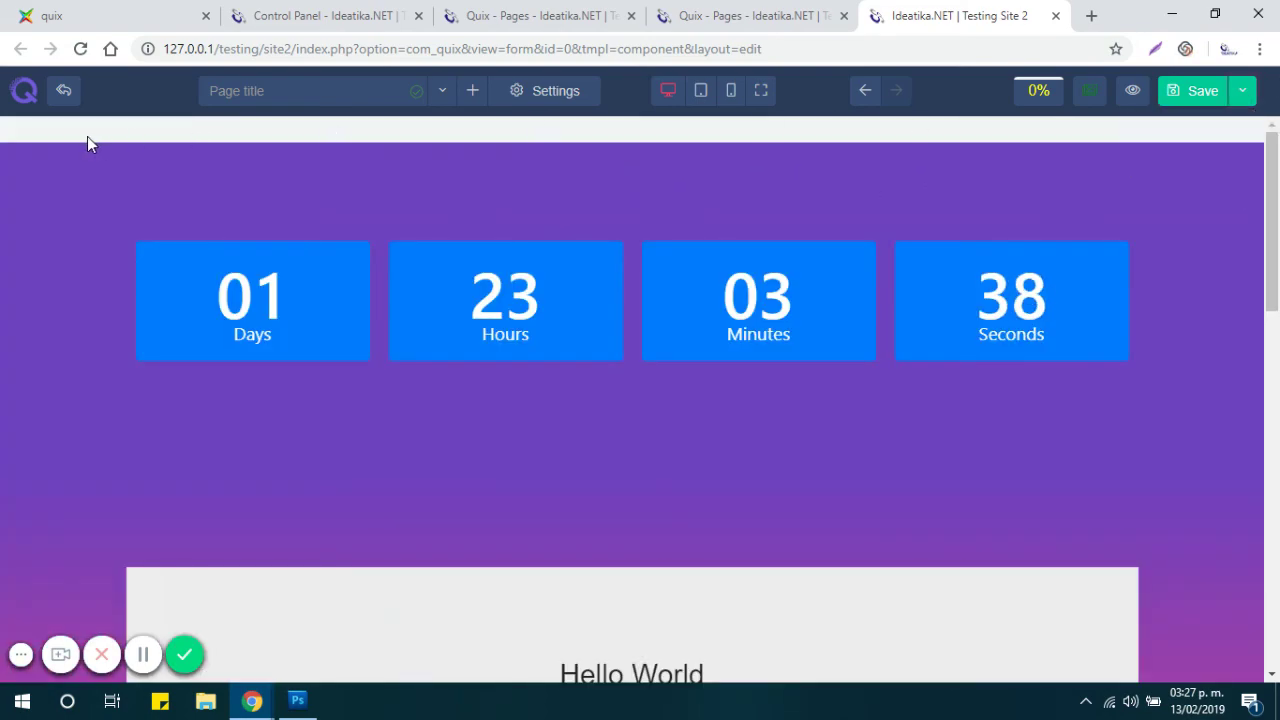
{"action": "mouse_move", "coordinate": [49, 151]}
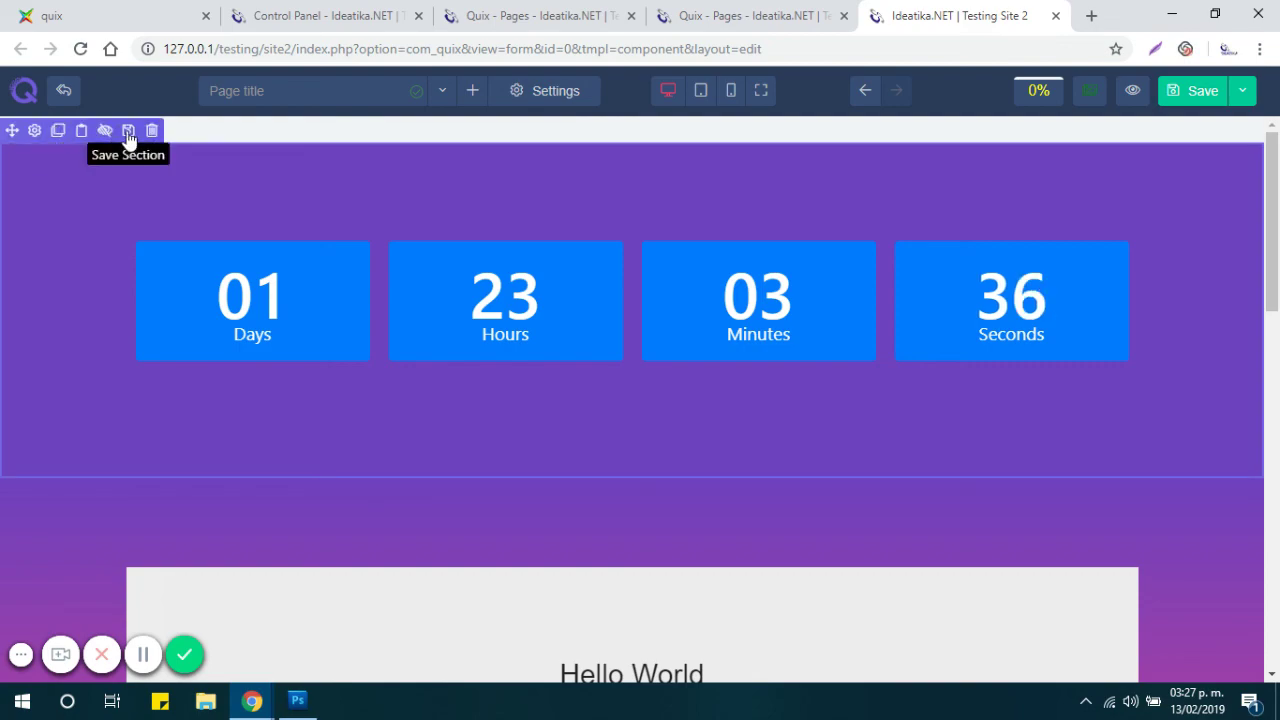
{"action": "mouse_move", "coordinate": [619, 260]}
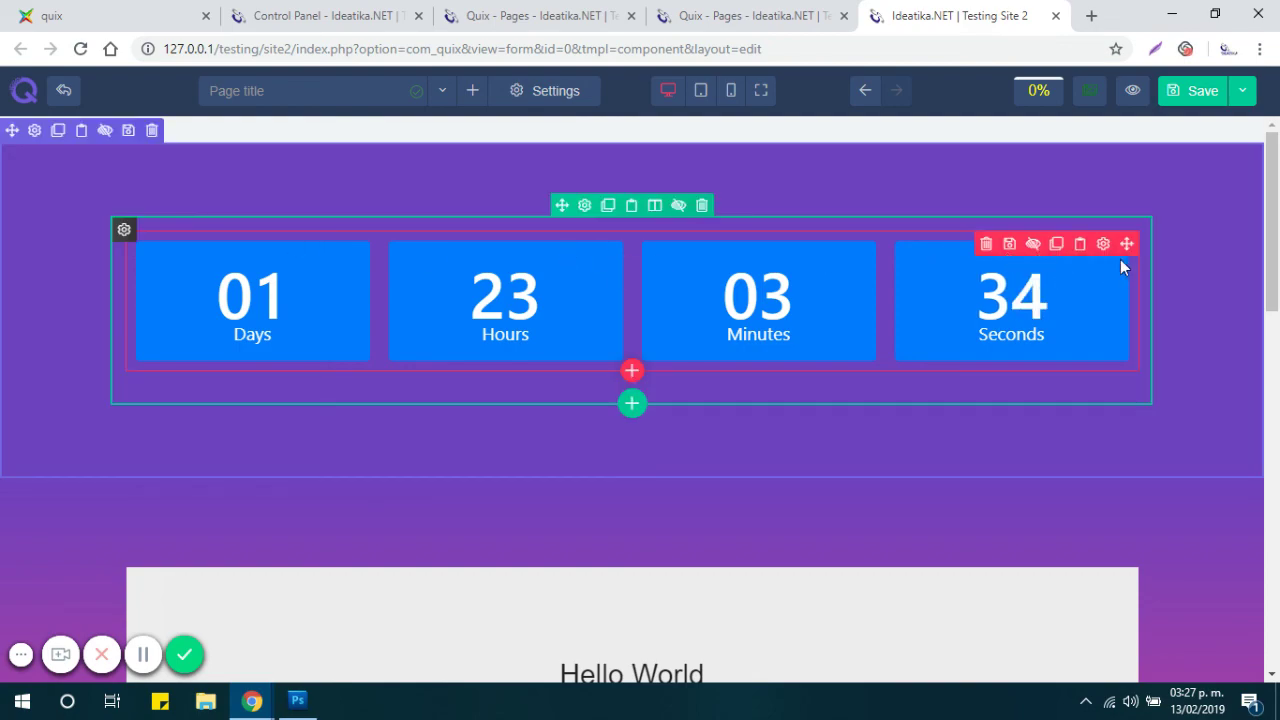